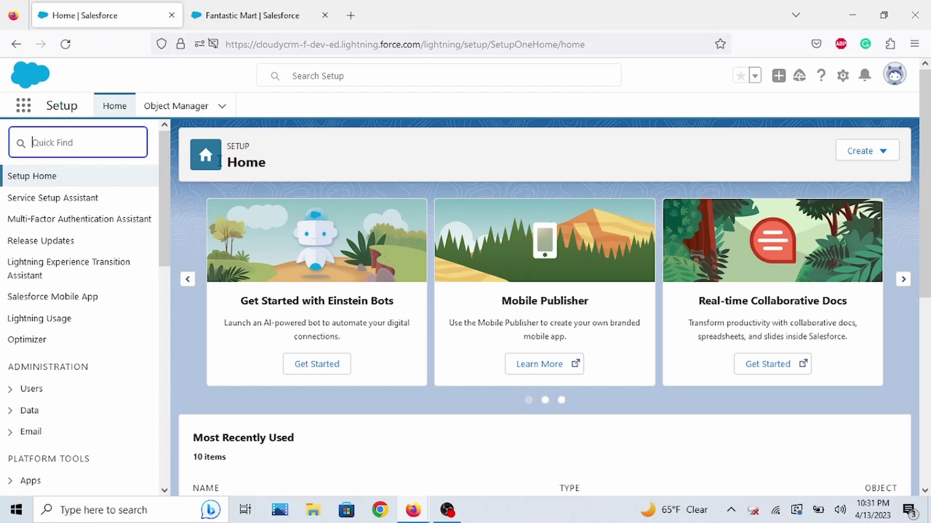
Step: Find Opportunity Contact Role in Object Manager with the 'contact role' filter and list its six fields
left_click(172, 106)
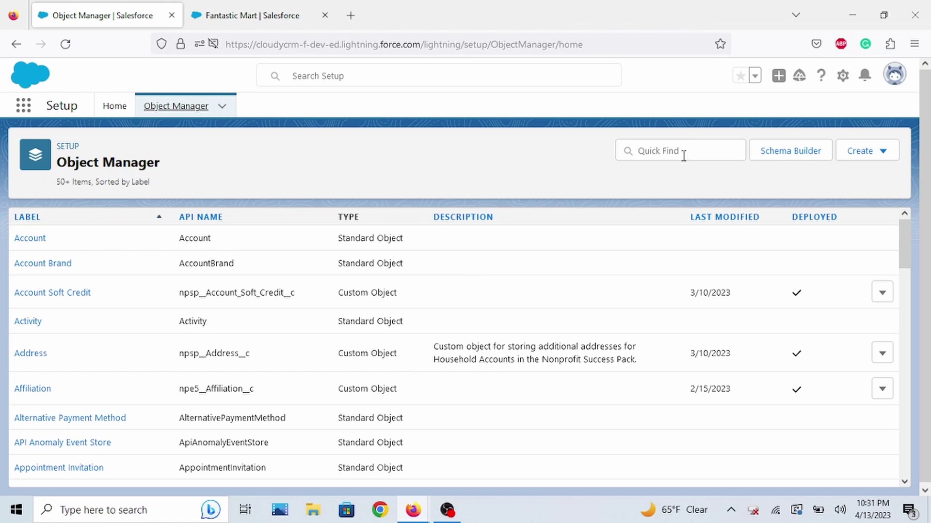
left_click(682, 154)
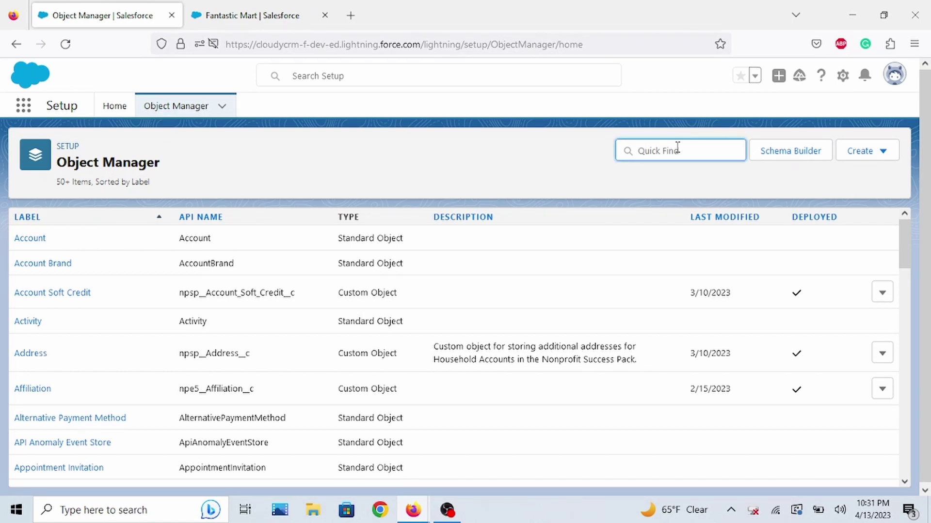
type("contact role")
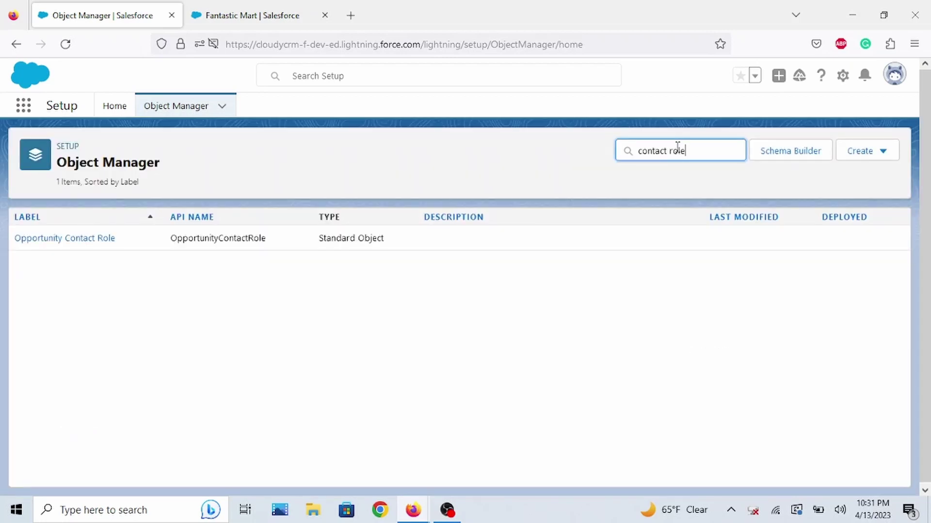
left_click(78, 238)
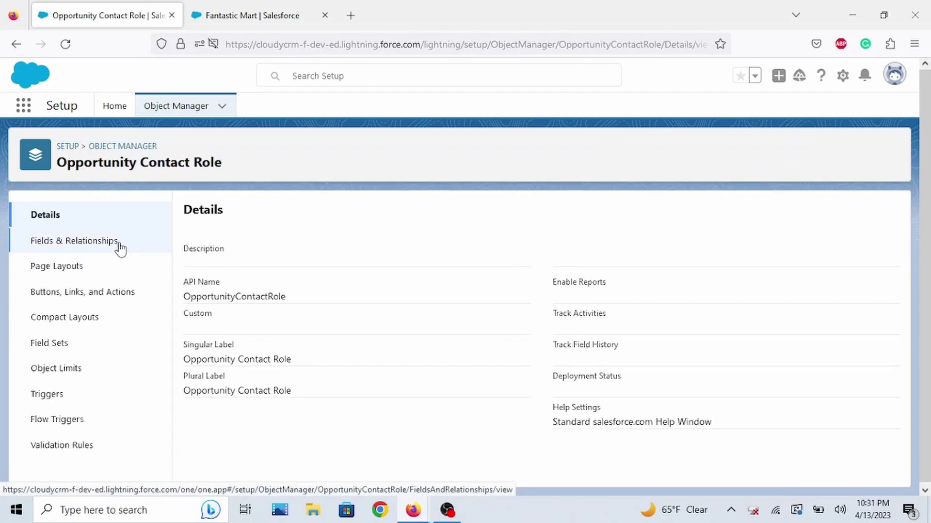
left_click(100, 246)
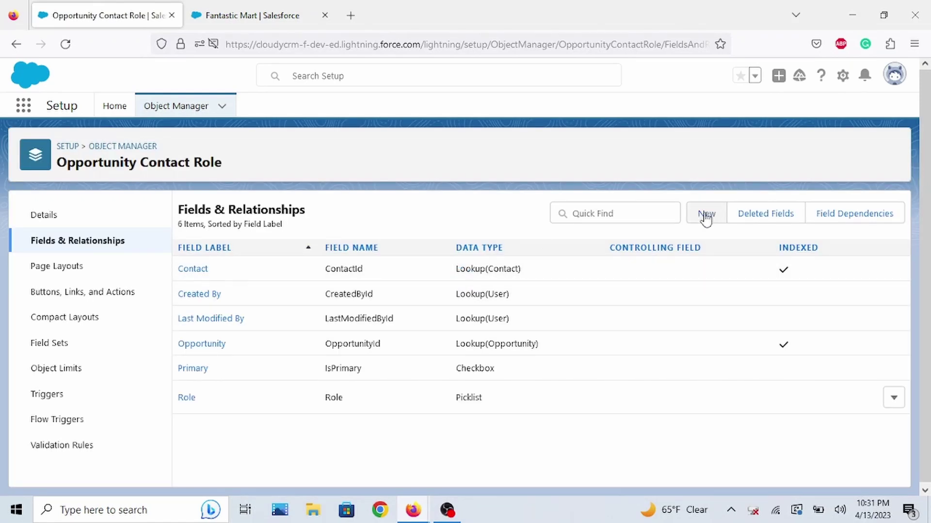
Step: Start a new custom field on Opportunity Contact Role with the Formula data type
left_click(706, 216)
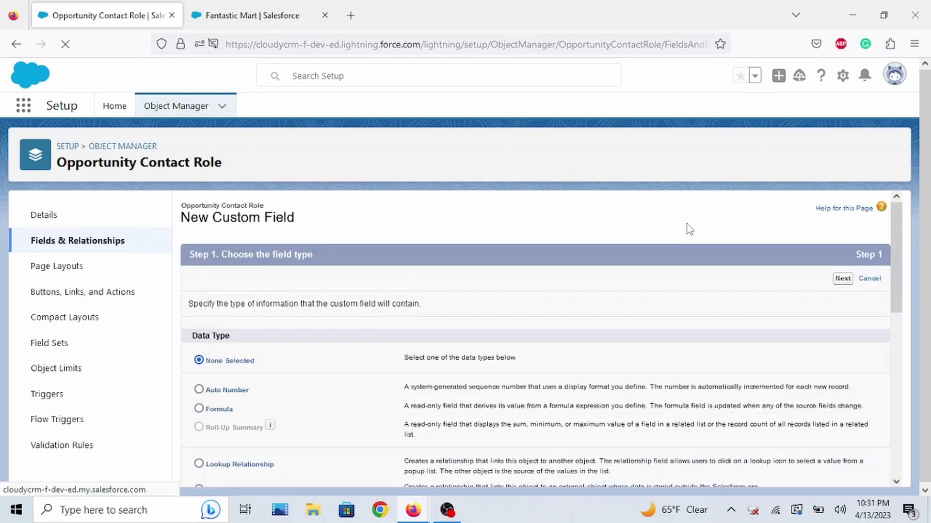
scroll(283, 390, "down", 2)
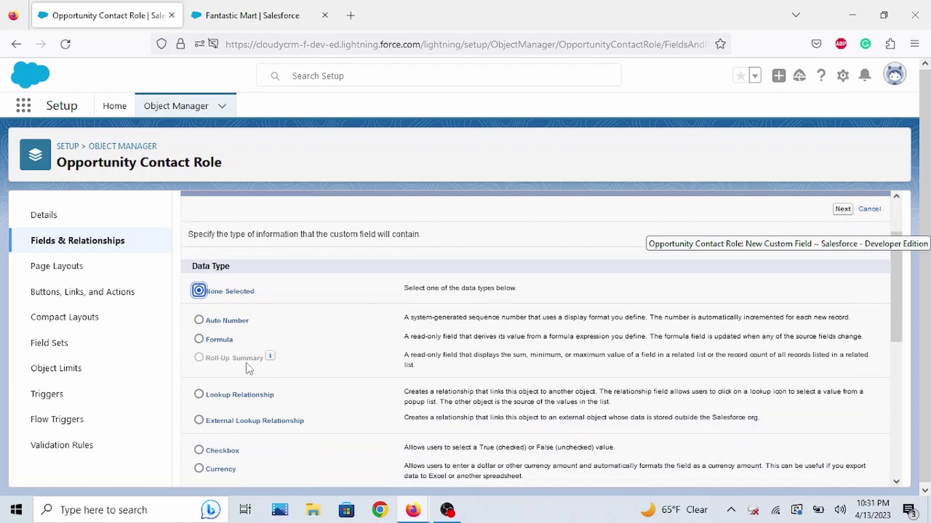
left_click(228, 343)
left_click(842, 209)
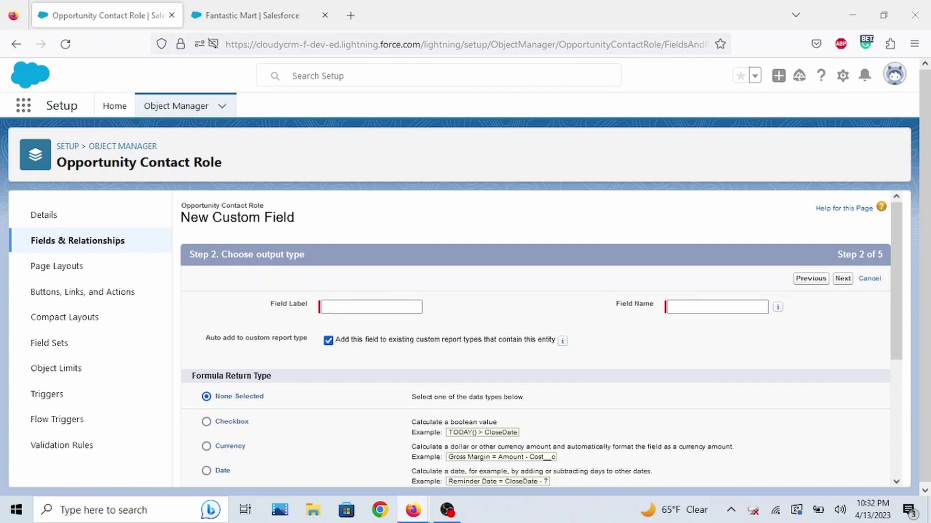
Step: Label the formula 'contact role id' (name contact_role_id) with a Text return type
left_click(367, 304)
right_click(366, 305)
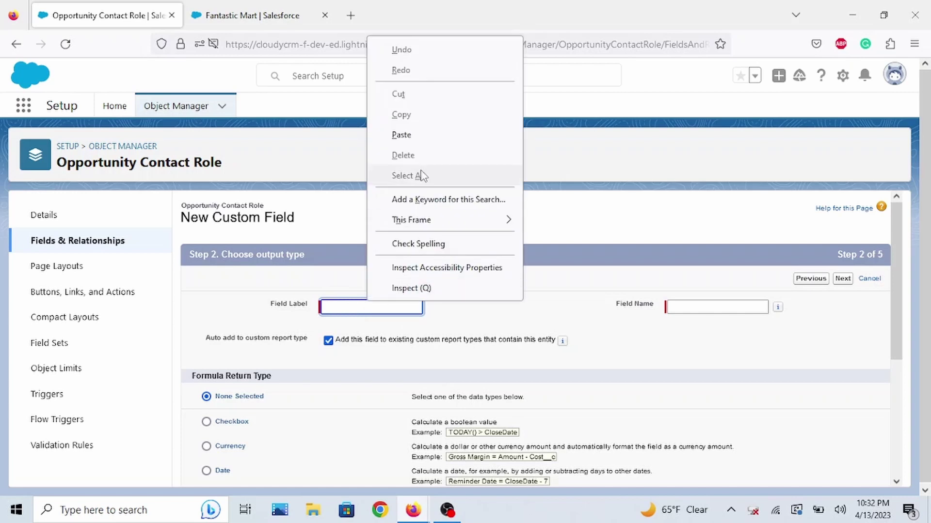
left_click(402, 134)
left_click(715, 306)
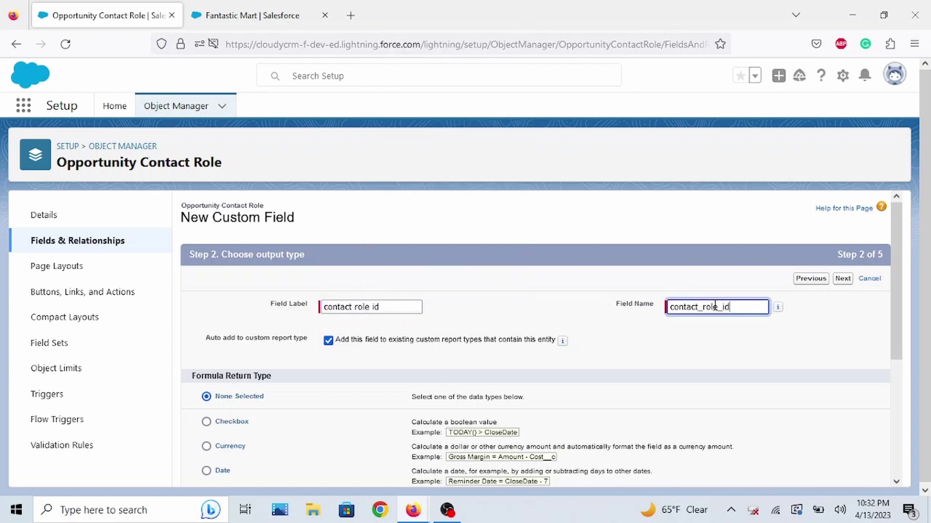
scroll(291, 443, "down", 3)
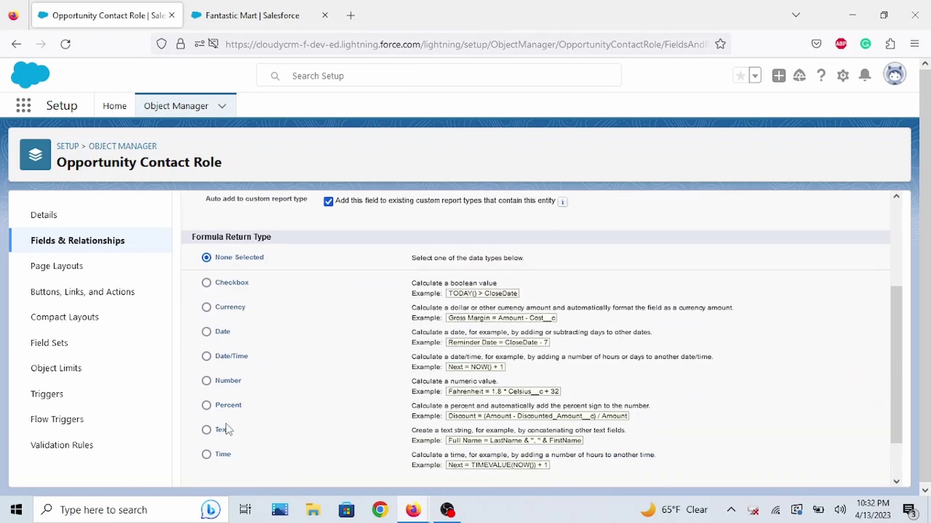
left_click(219, 433)
scroll(669, 444, "down", 2)
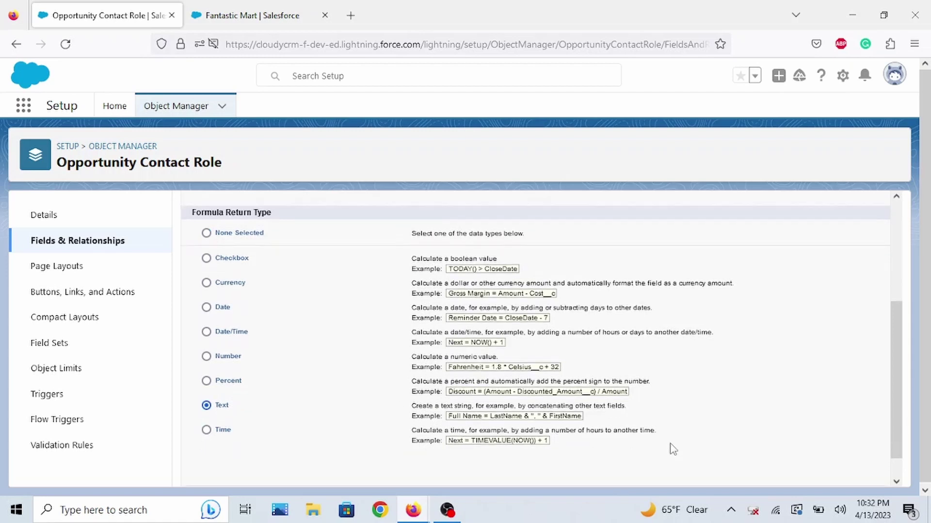
left_click(841, 470)
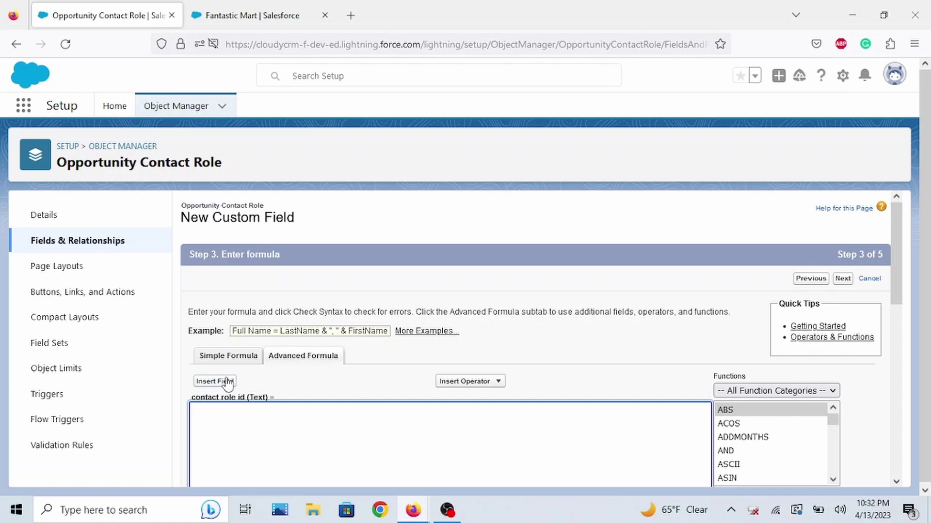
Step: Insert the CASESAFEID function from the Text function category into the formula
scroll(664, 332, "down", 3)
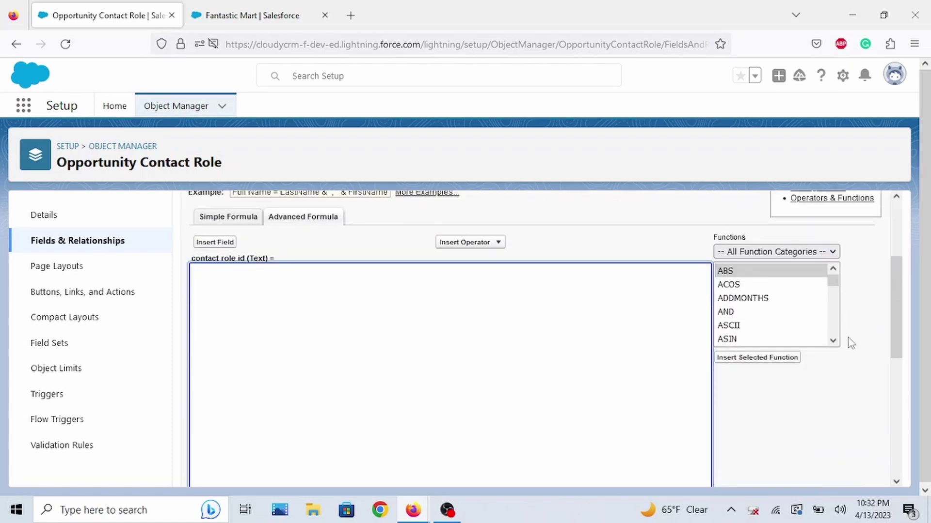
left_click(806, 257)
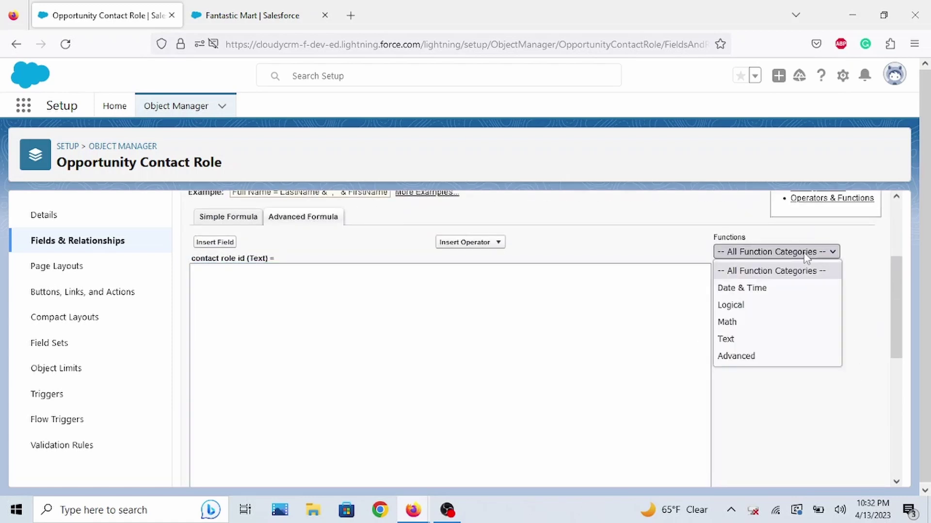
left_click(767, 339)
left_click(761, 313)
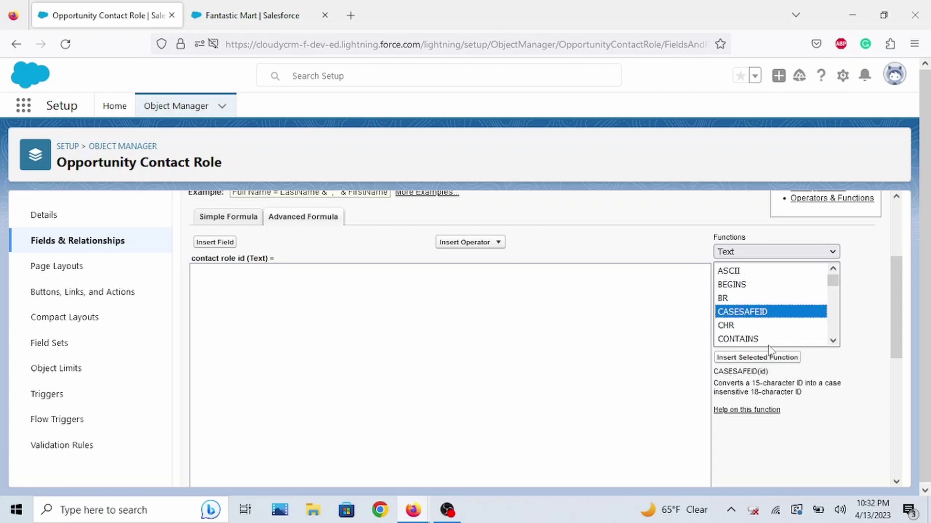
left_click_drag(809, 394, 721, 386)
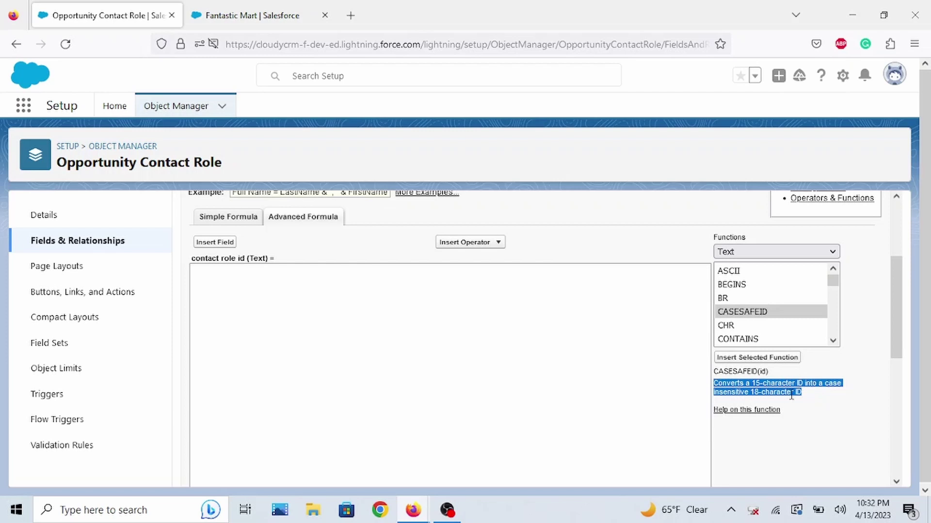
left_click(785, 358)
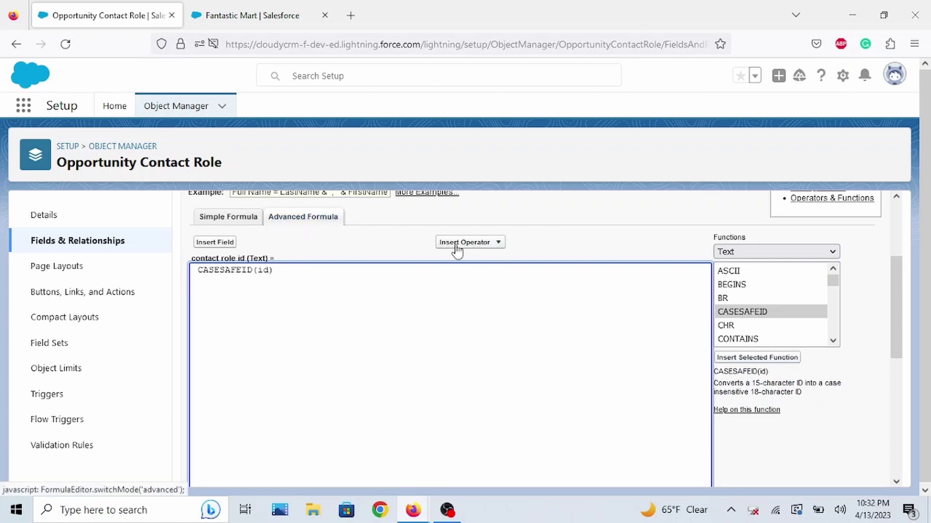
Step: Insert the Id field and correct the formula to read CASESAFEID(Id)
left_click(230, 243)
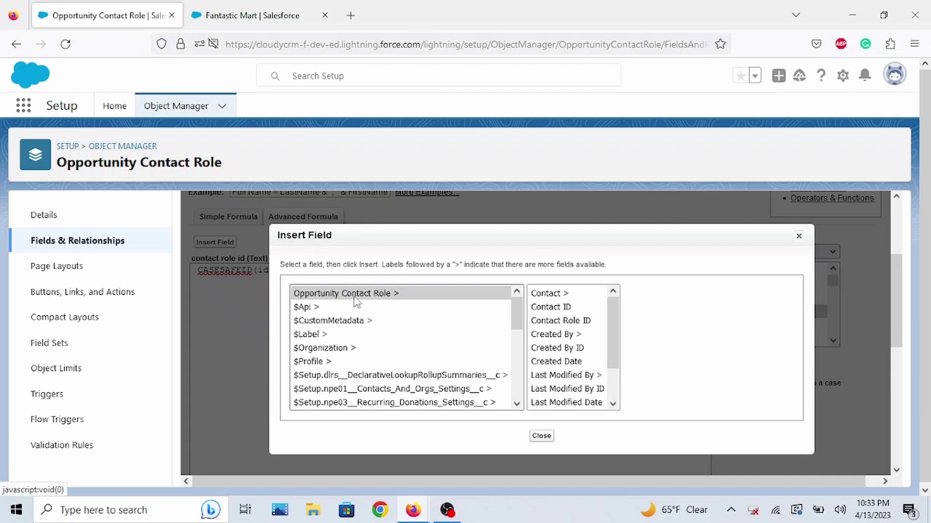
left_click(576, 323)
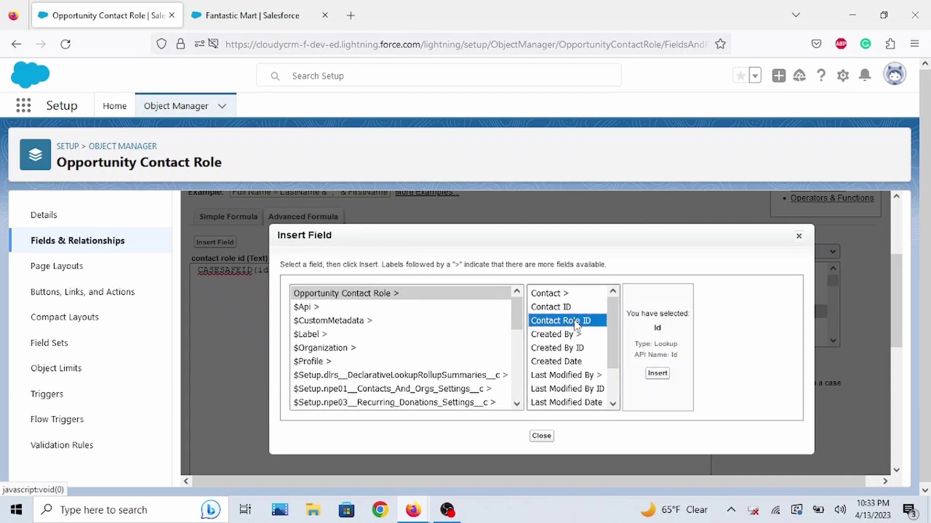
left_click(657, 374)
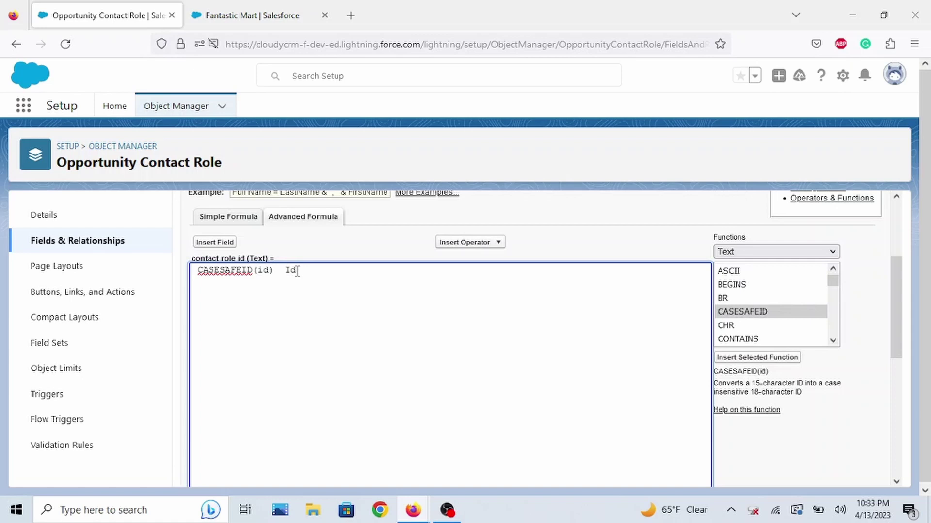
key("Left")
key("Left")
key("Left")
key("Left")
key("Left")
key("Left")
key("BackSpace")
type("I")
key("BackSpace")
key("BackSpace")
key("BackSpace")
key("BackSpace")
Step: Pass the syntax check, set description 'contact role id', and treat blank fields as blanks
scroll(397, 330, "down", 5)
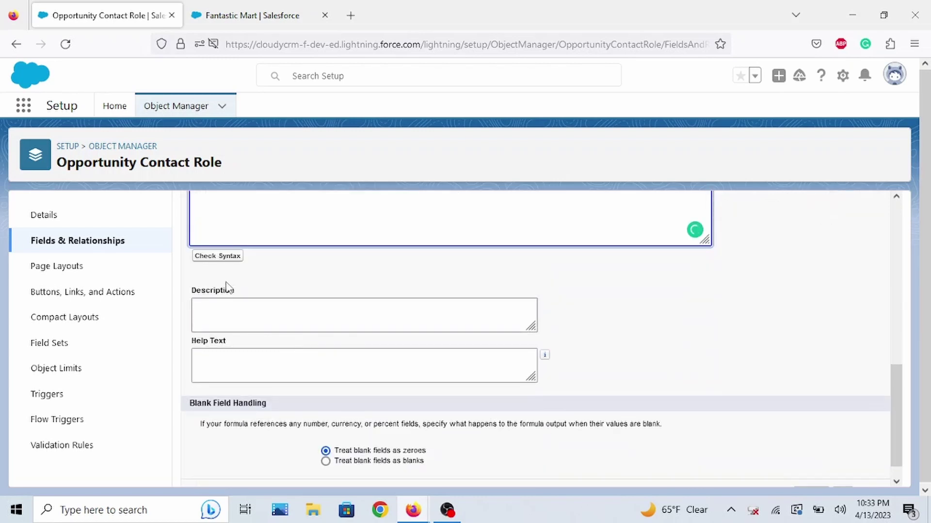
left_click(226, 258)
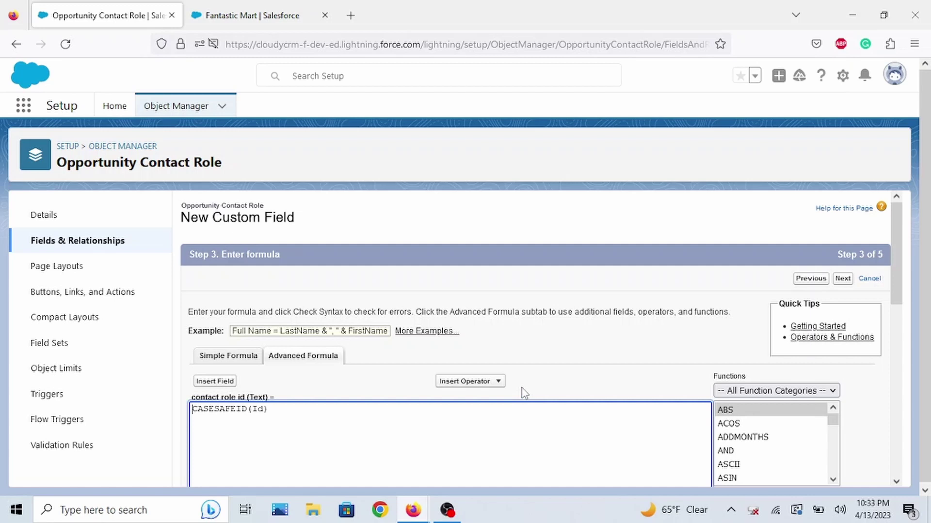
scroll(494, 390, "down", 6)
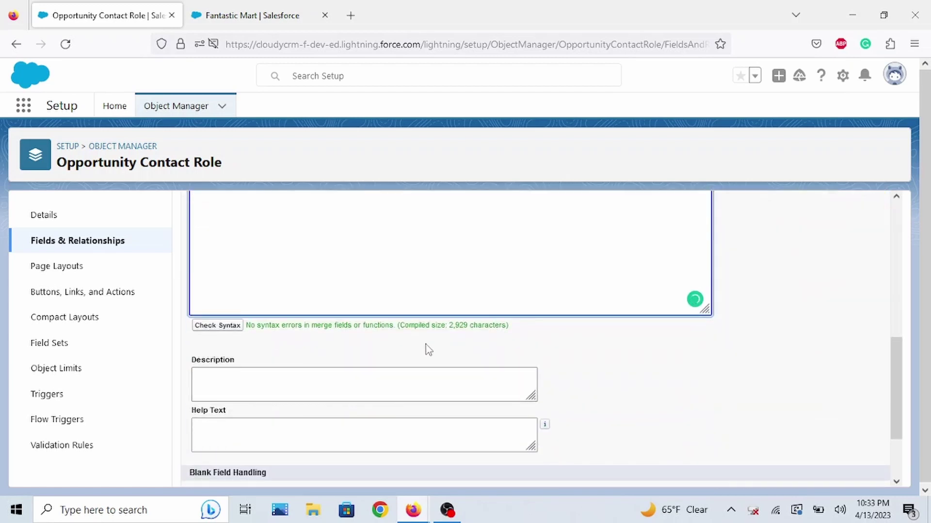
left_click(417, 382)
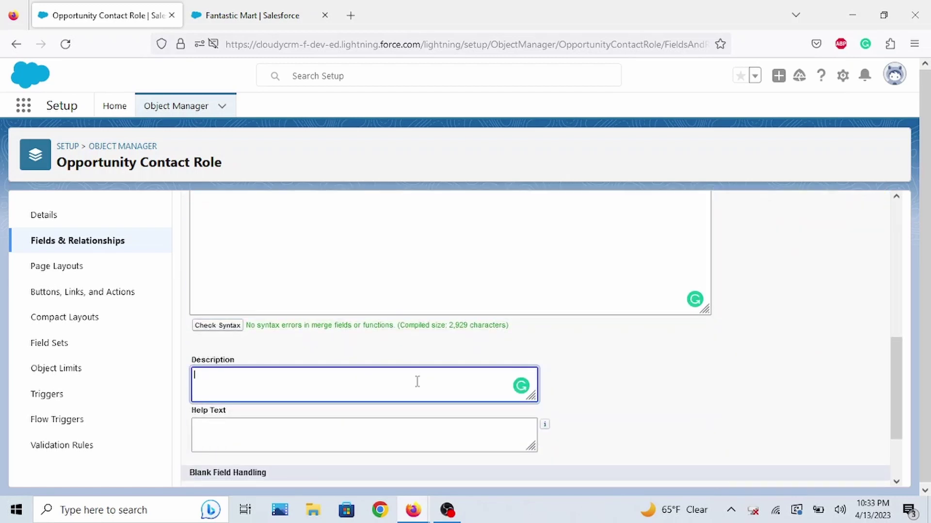
type("contac")
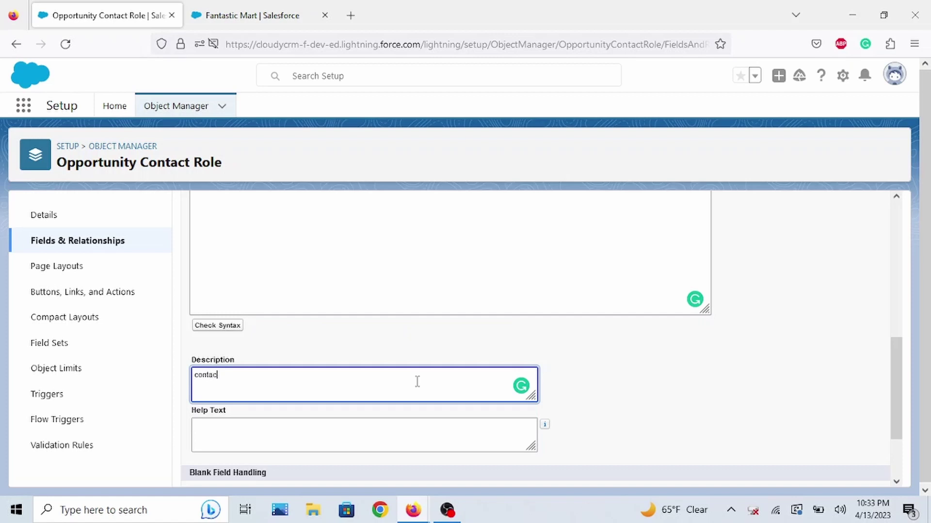
type("t role id")
scroll(676, 370, "down", 3)
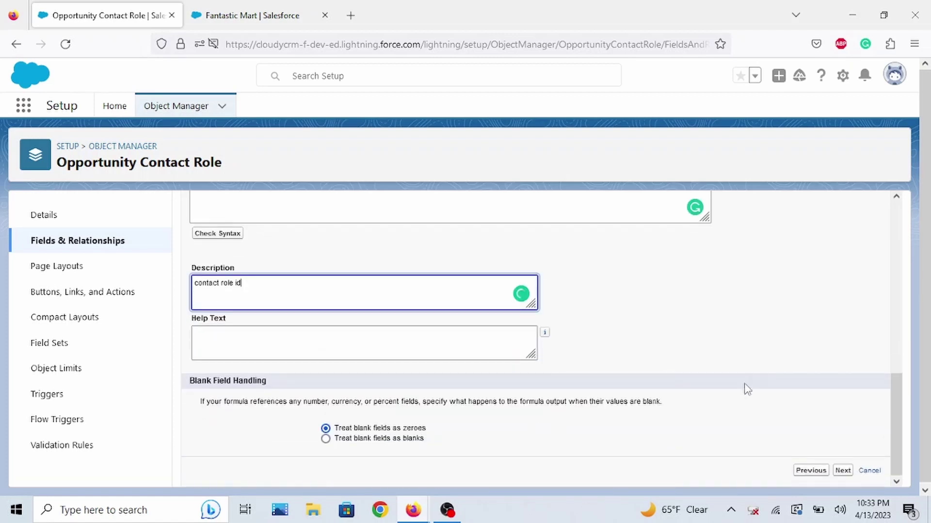
left_click(372, 439)
left_click(844, 473)
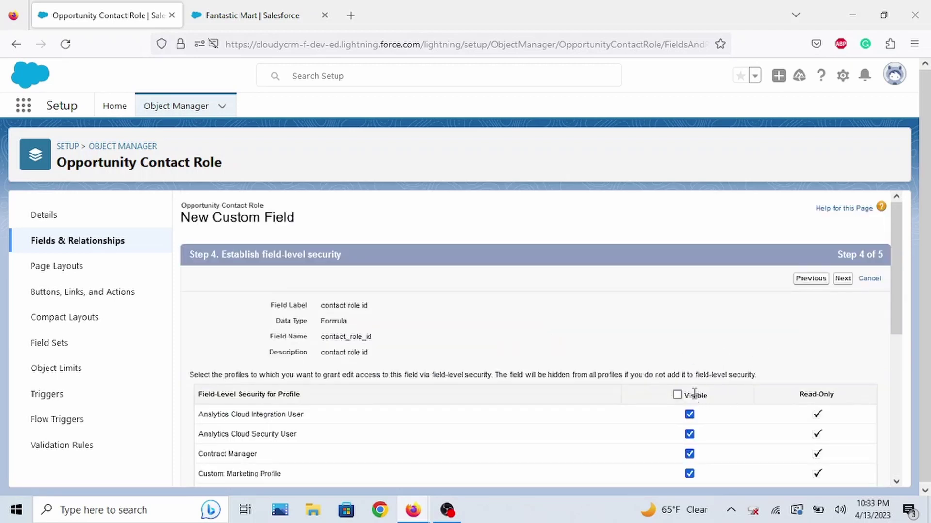
Step: Keep default field-level security and save the field onto the Opportunity Contact Role Layout
scroll(686, 398, "down", 5)
scroll(689, 413, "up", 5)
left_click(844, 282)
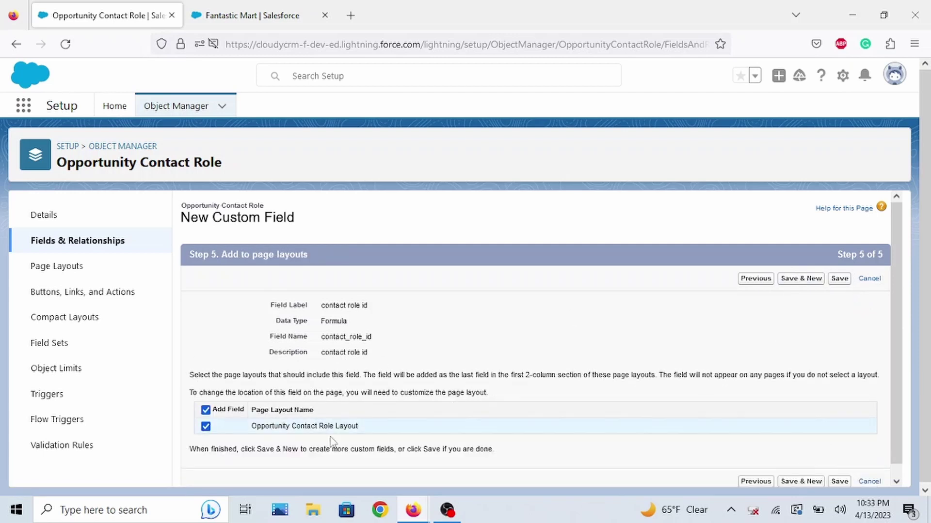
left_click(840, 279)
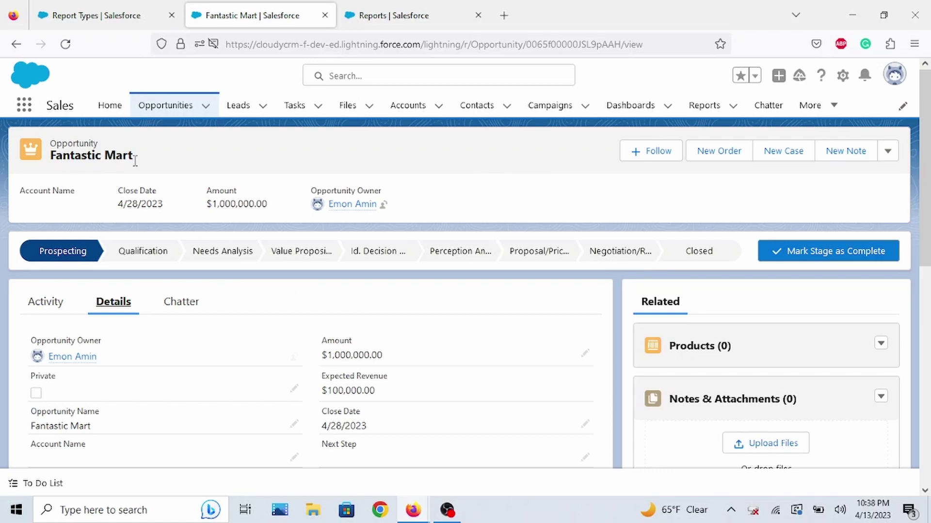
Step: Add a contact as a contact role on the Fantastic Mart opportunity and save it
scroll(441, 307, "down", 5)
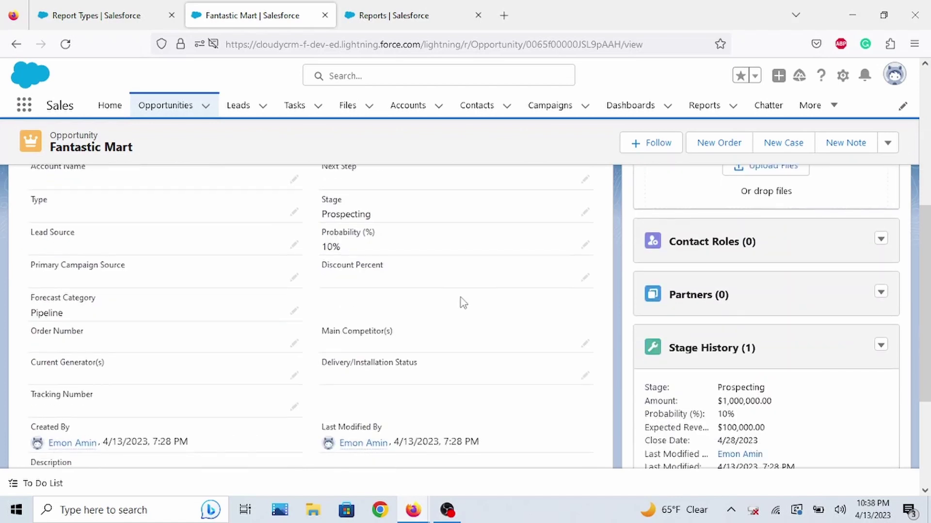
left_click(881, 240)
left_click(848, 261)
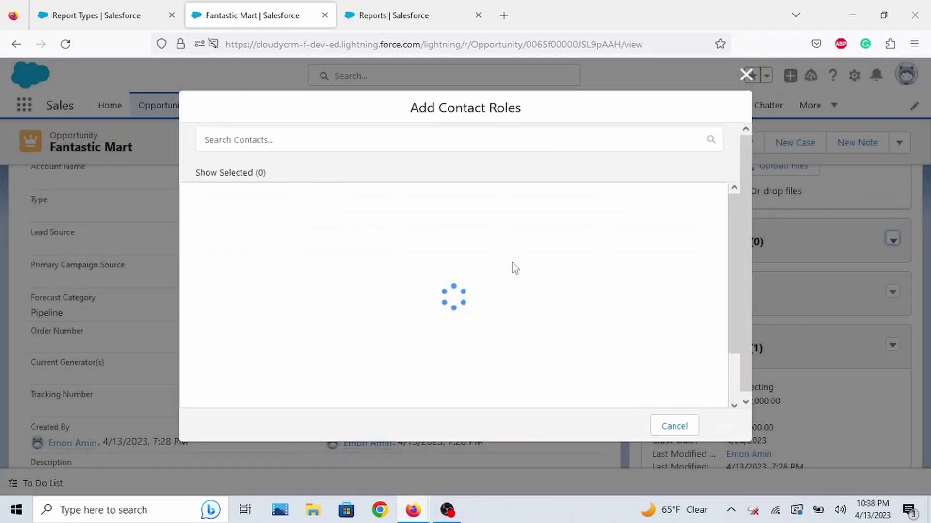
left_click(312, 139)
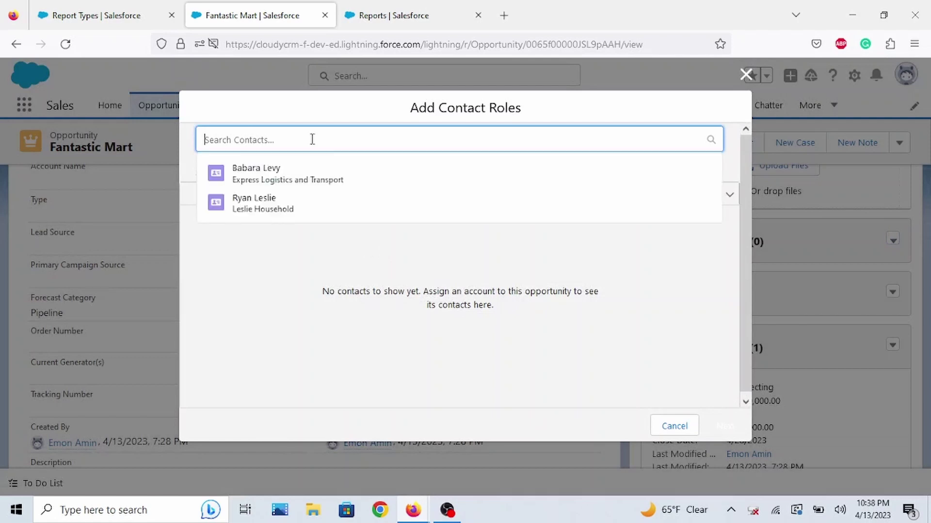
left_click(299, 175)
left_click(724, 425)
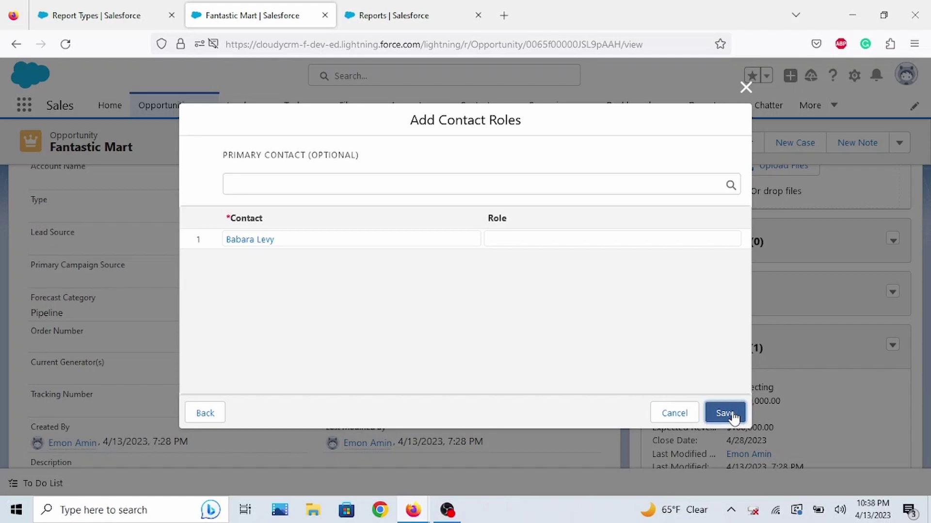
left_click(731, 416)
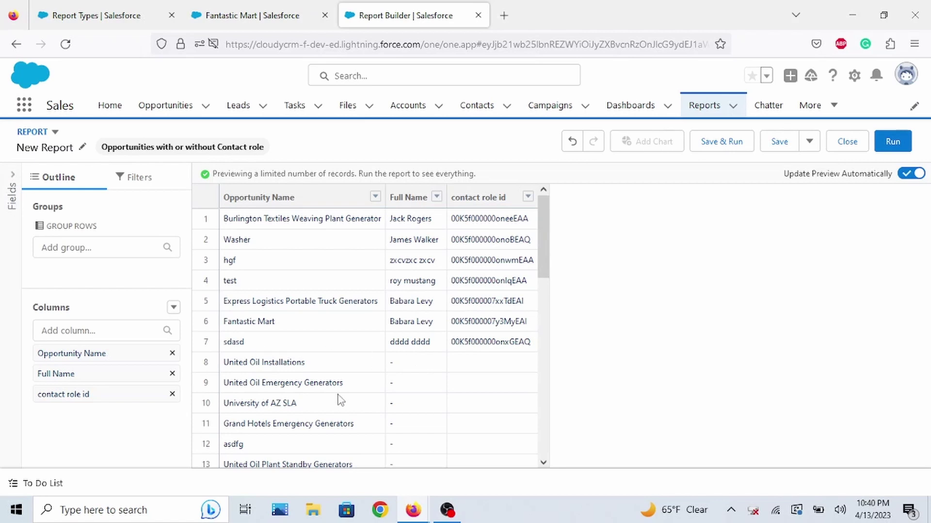
Step: Select Fantastic Mart's contact role id 00K5f000007y3MyEAI in the report preview
left_click(530, 308)
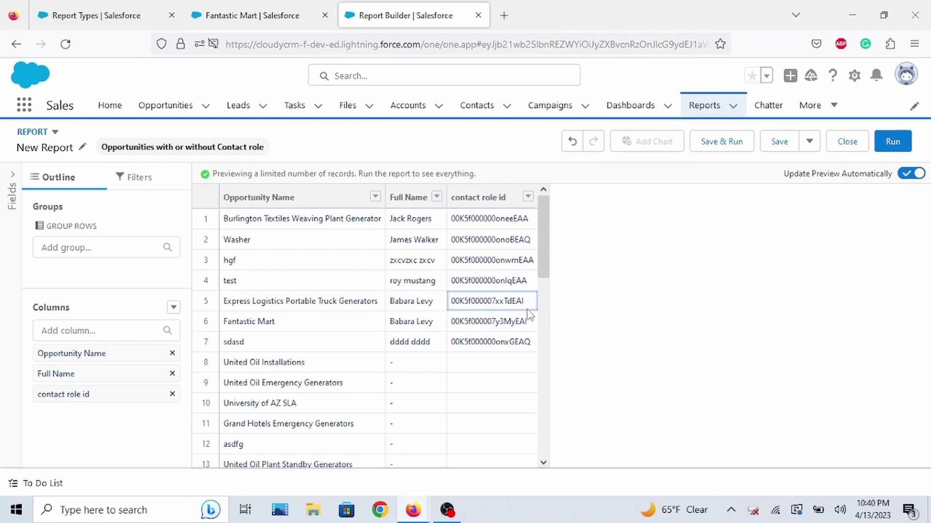
left_click_drag(528, 322, 456, 327)
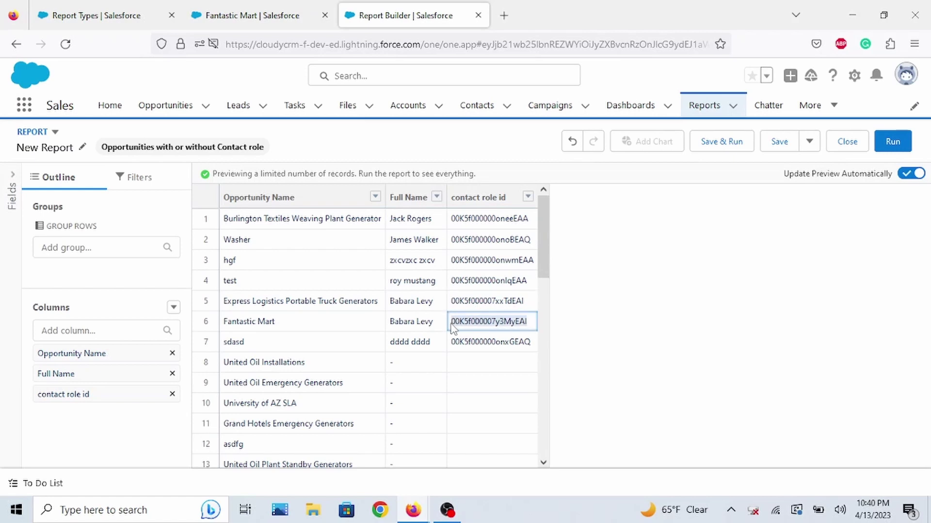
Step: Open the contact role record by swapping ID 00K5f000007y3MyEAI into the Fantastic Mart tab's URL
right_click(453, 329)
left_click(476, 334)
left_click(262, 15)
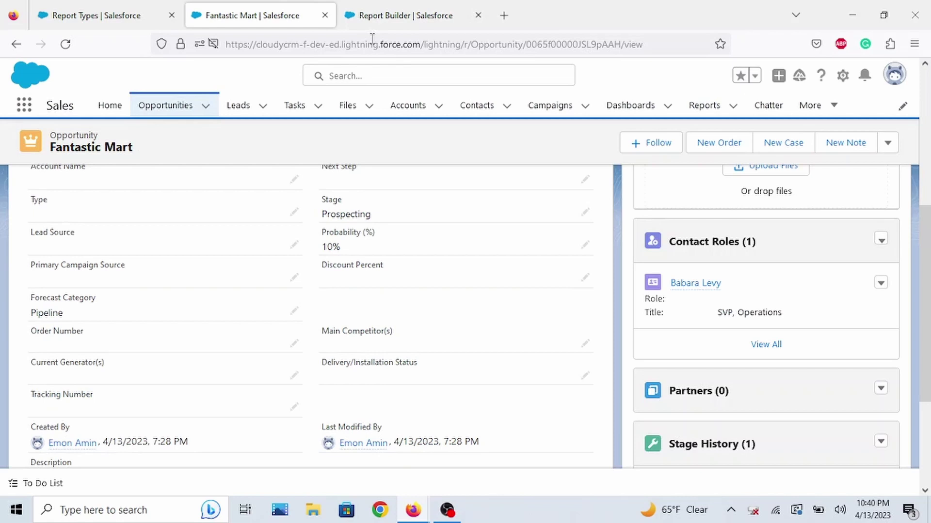
double_click(572, 45)
right_click(580, 47)
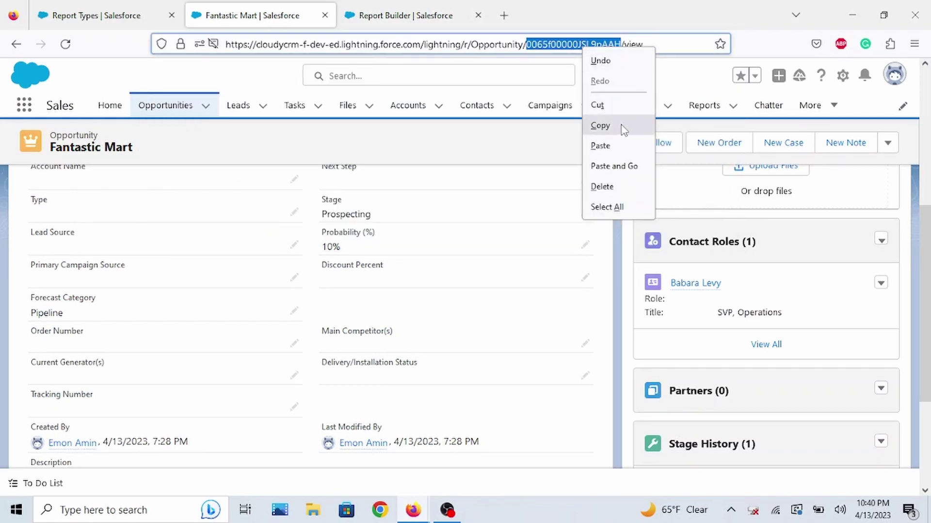
left_click(621, 147)
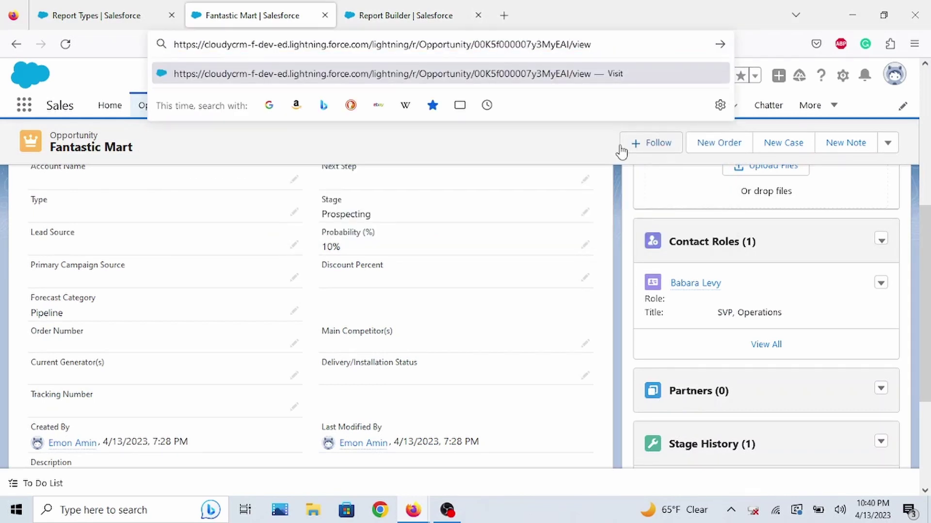
key("Return")
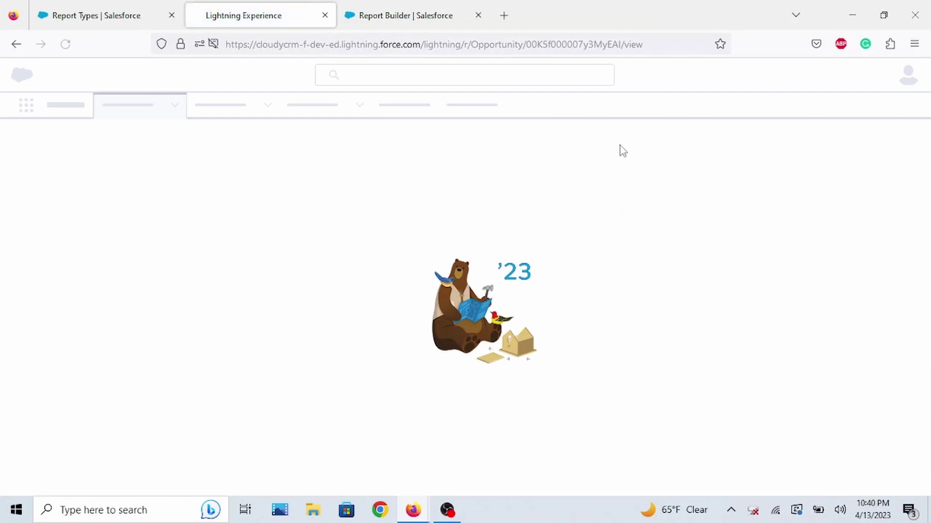